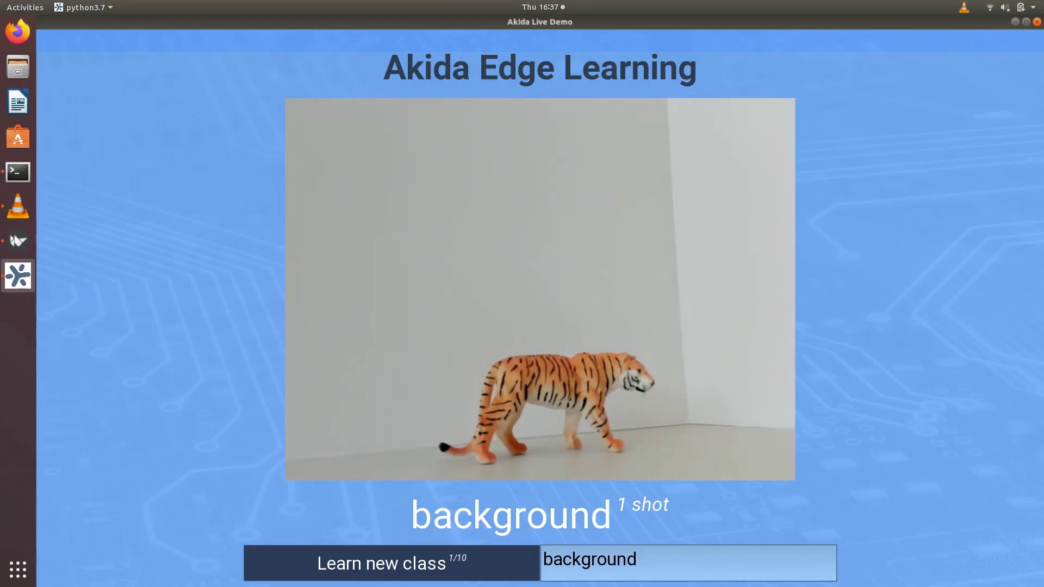
Name and learn 'tiger', then 'elephant', from one shot each, then clear the name field.
key("BackSpace")
key("BackSpace")
key("BackSpace")
key("BackSpace")
key("BackSpace")
type("ti")
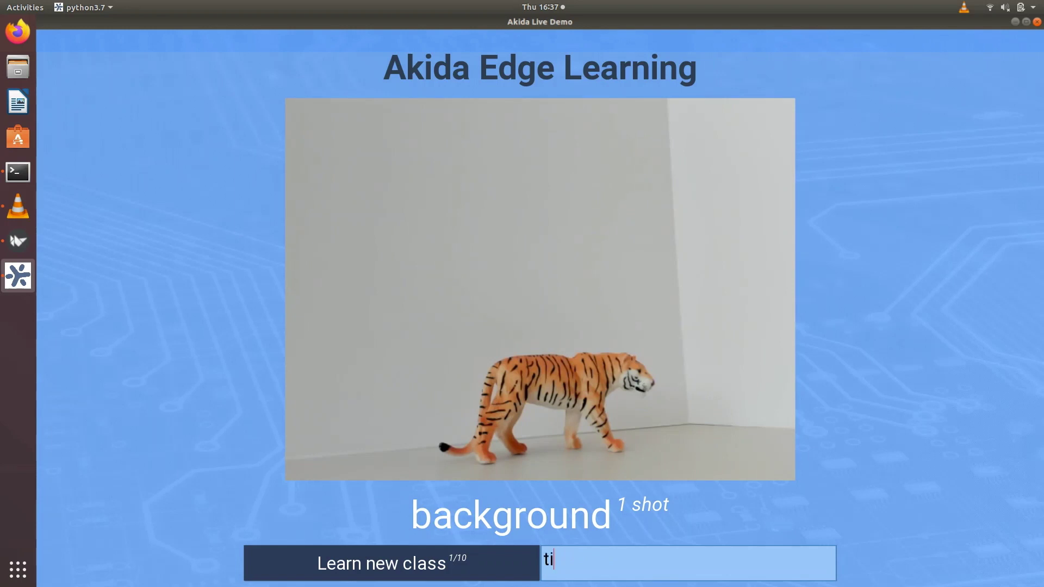
type("ger")
key("Return")
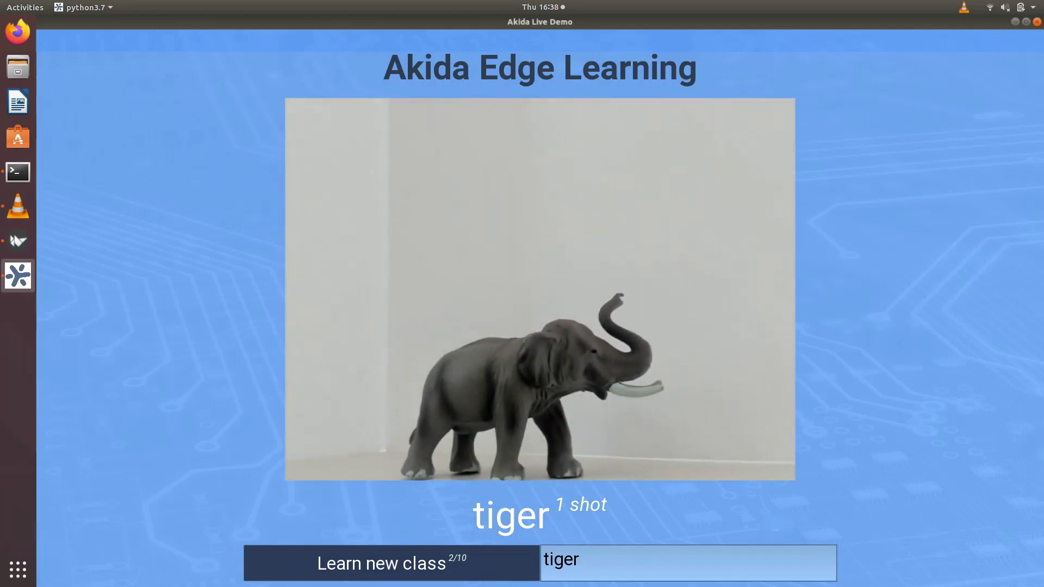
key("Tab")
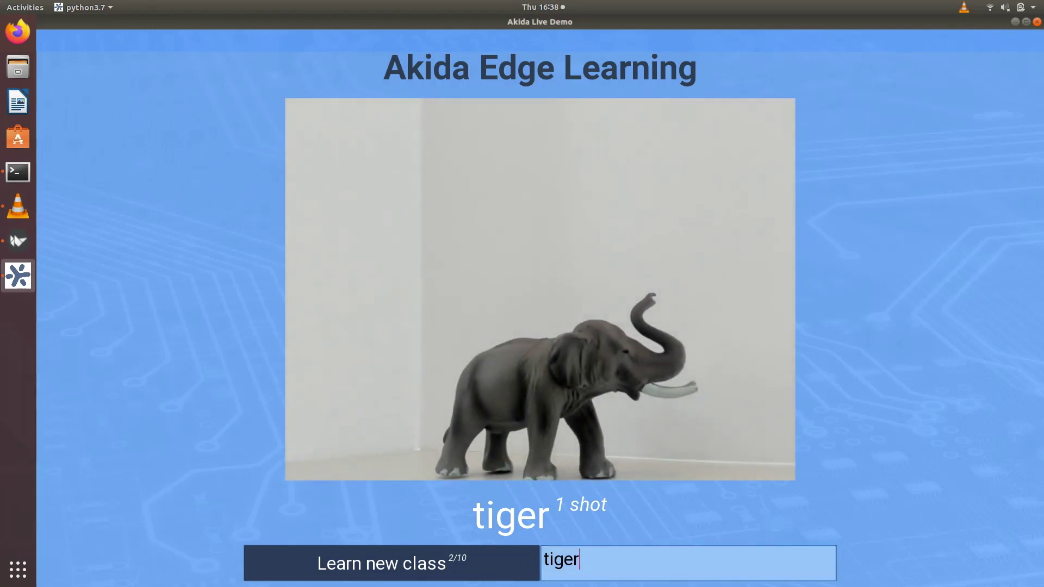
key("BackSpace")
key("BackSpace")
key("BackSpace")
type("ele")
type("phan")
key("Return")
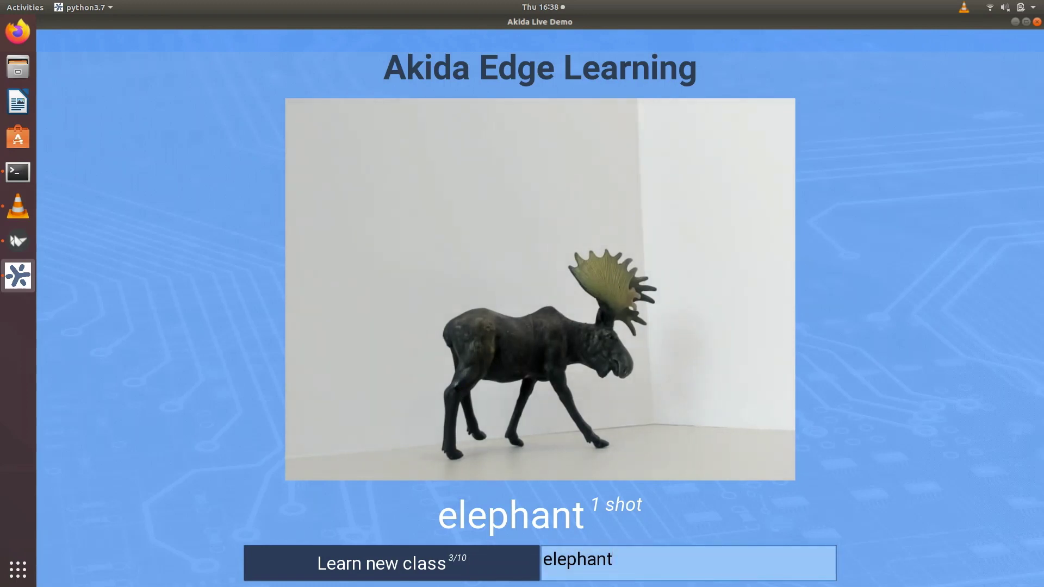
key("BackSpace")
key("BackSpace")
key("BackSpace")
key("BackSpace")
key("BackSpace")
key("BackSpace")
type("moose")
Name and learn 'moose', then 'panda', from a single shot each.
key("Return")
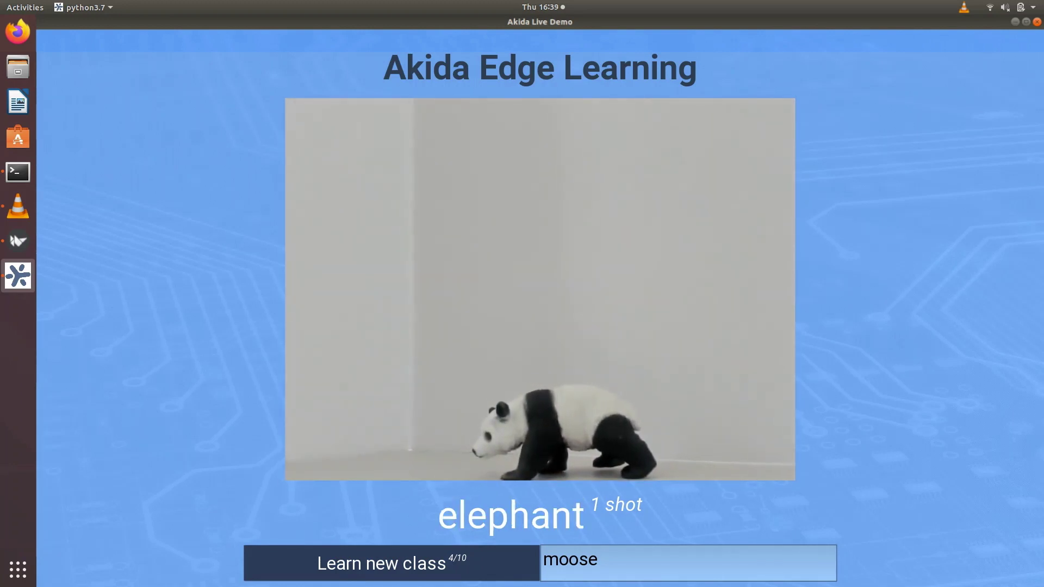
key("BackSpace")
key("BackSpace")
key("BackSpace")
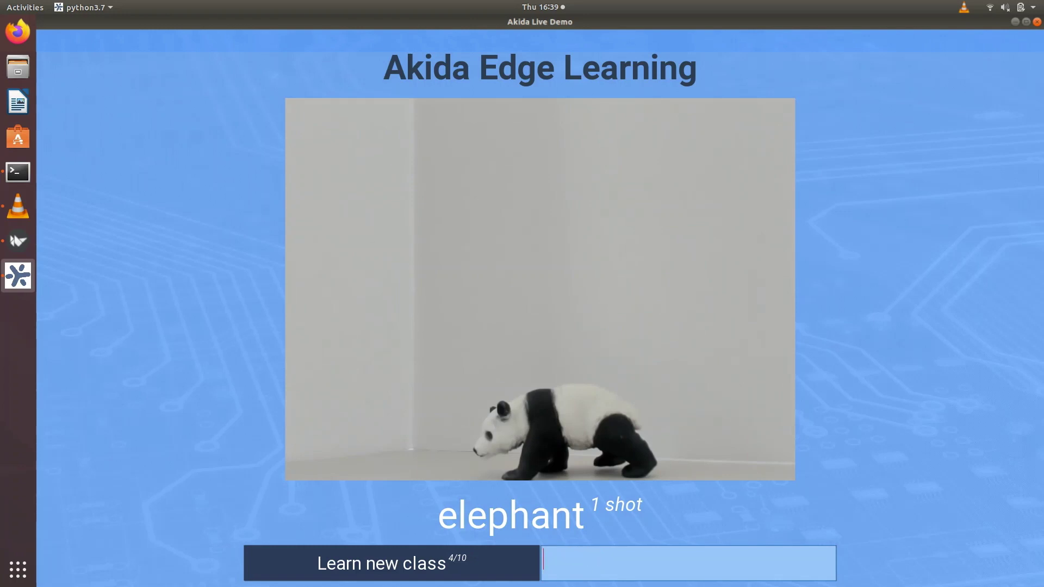
type("panda")
key("Return")
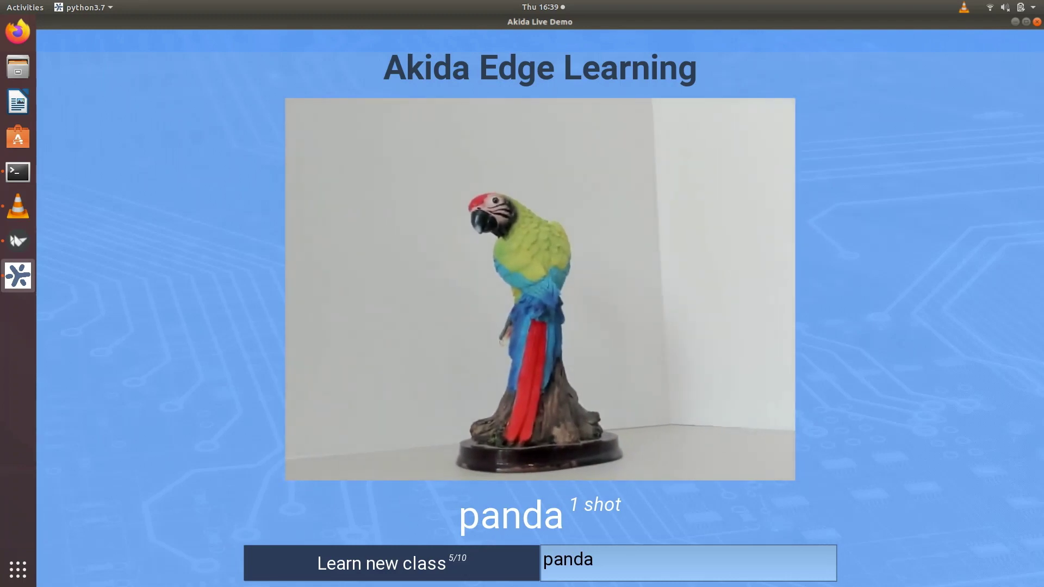
key("BackSpace")
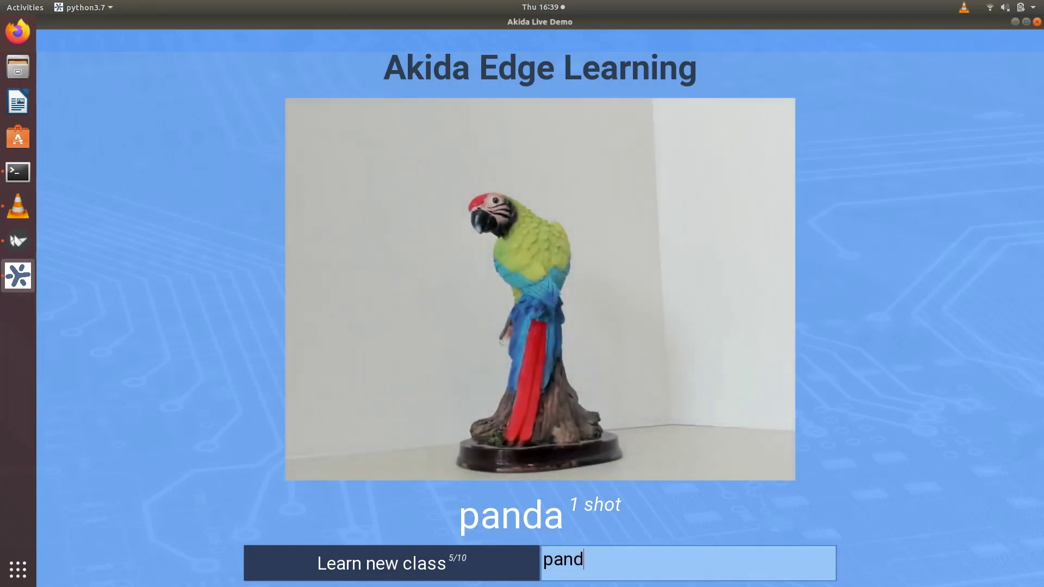
key("BackSpace")
key("BackSpace")
key("BackSpace")
type("parro")
Name and learn 'parrot', 'police car' and 'coffee mug', one shot each.
key("Return")
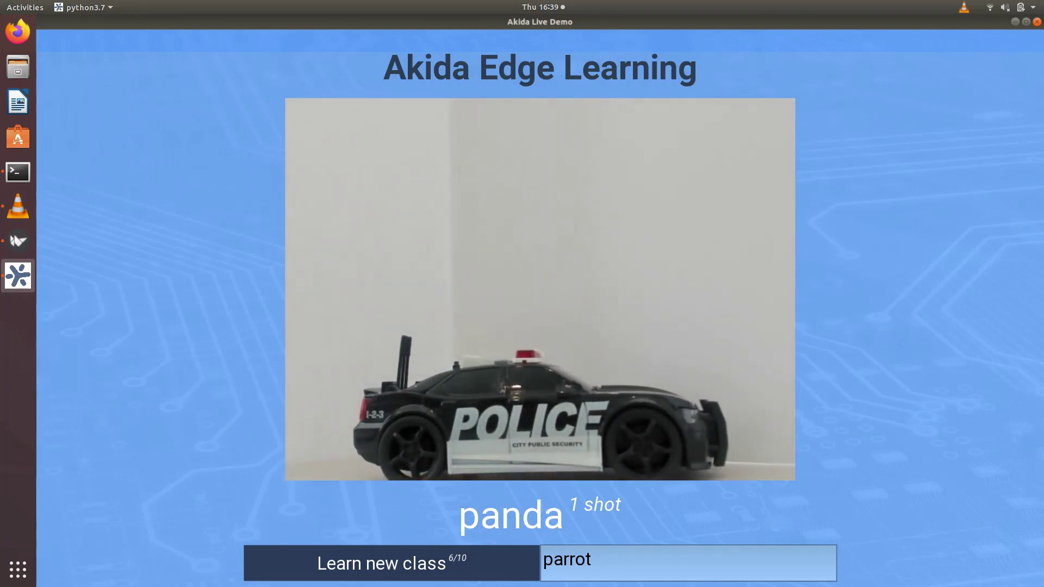
key("Tab")
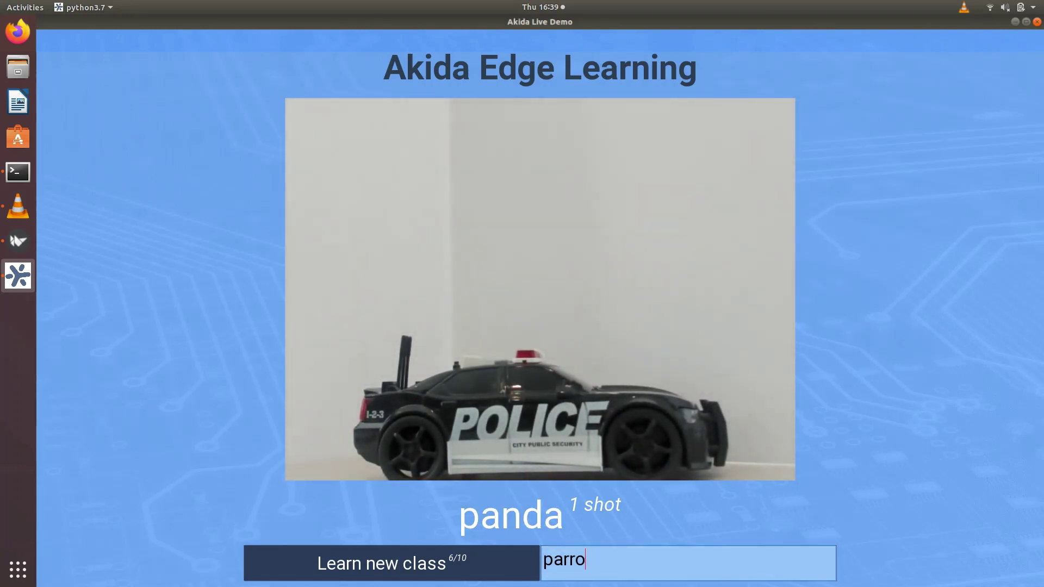
key("BackSpace")
key("BackSpace")
key("BackSpace")
type("police")
type(" car")
key("Return")
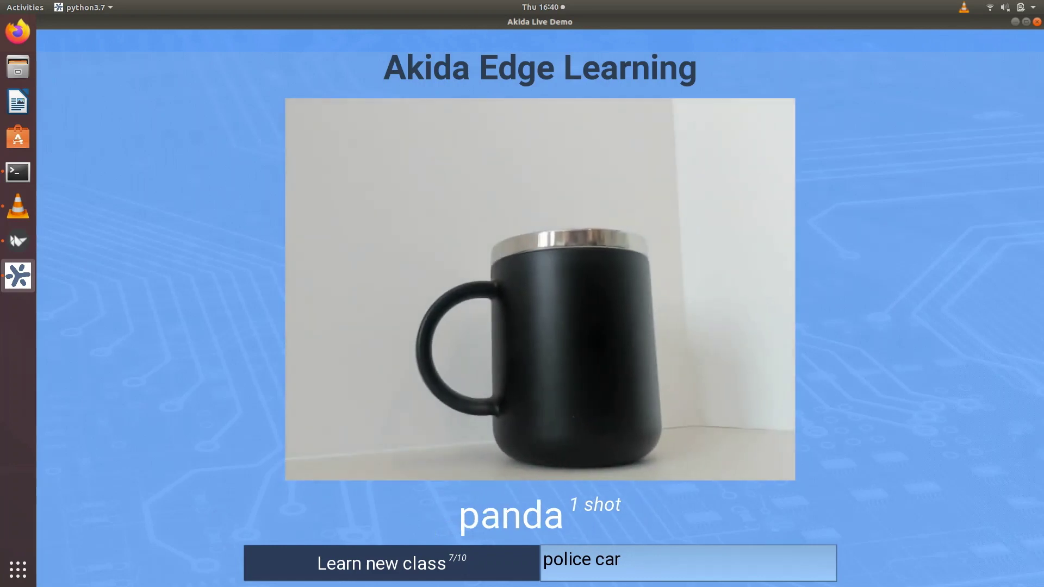
key("Tab")
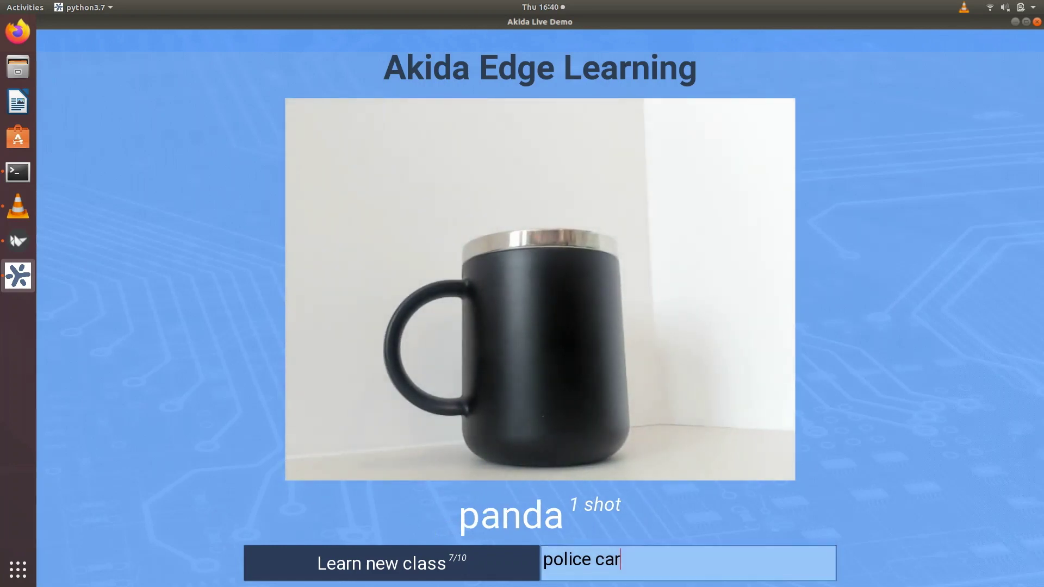
key("BackSpace")
key("BackSpace")
key("BackSpace")
type("co")
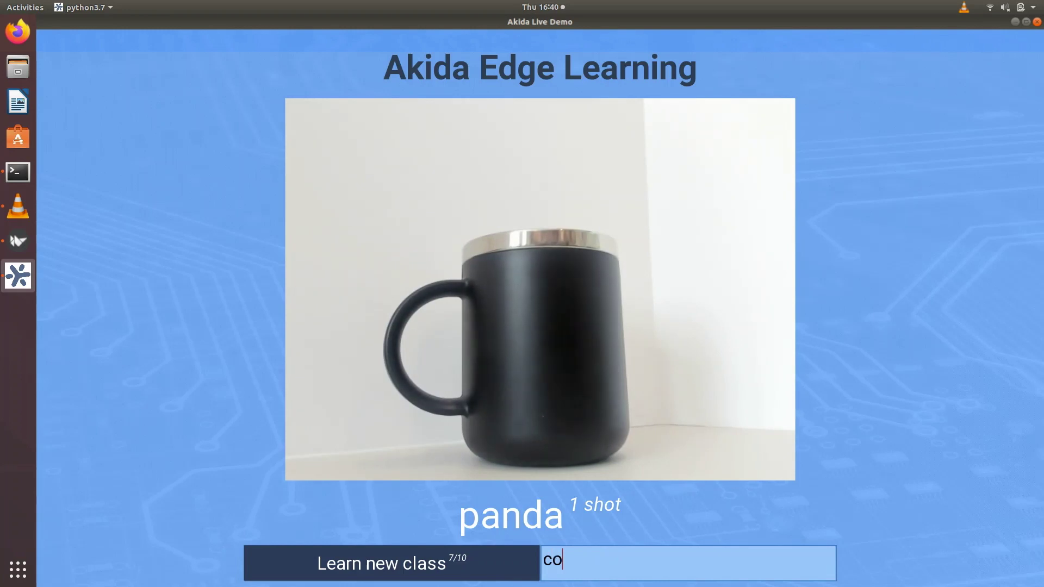
type("ffee ")
type("mug")
key("Return")
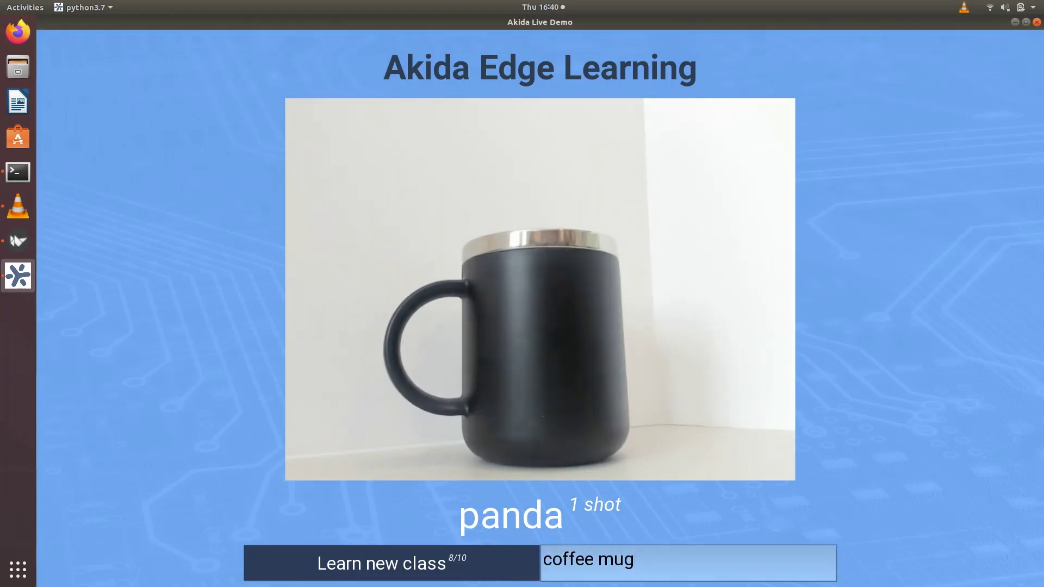